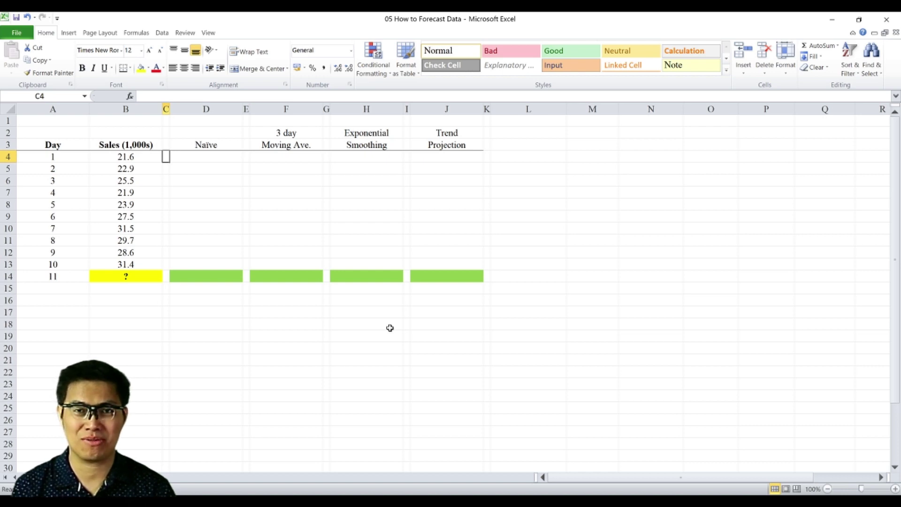
Enter =B13 in D14 so the naive day-11 forecast shows 31.4.
left_click(206, 276)
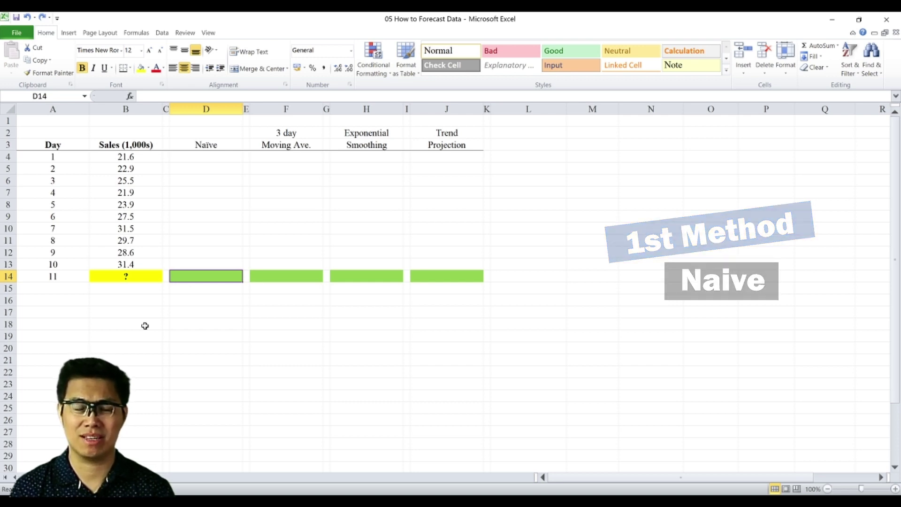
type("=")
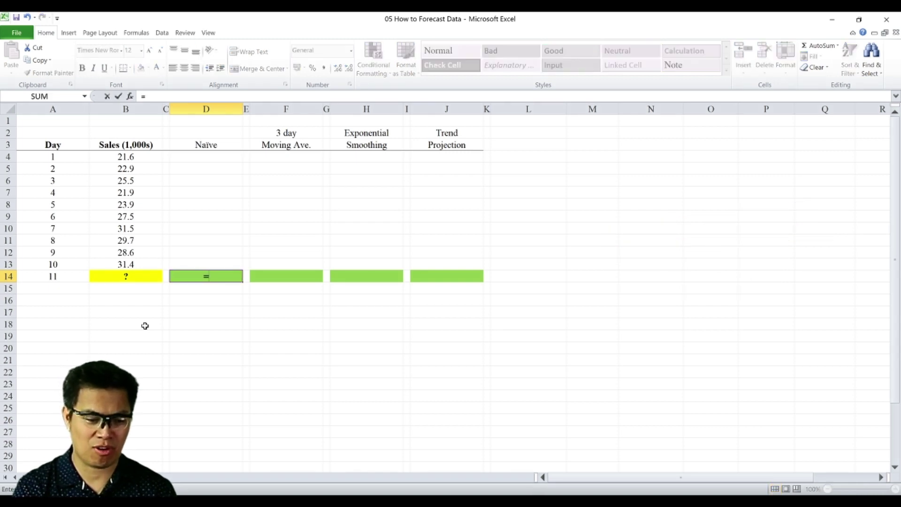
key("Up")
key("Left")
key("Left")
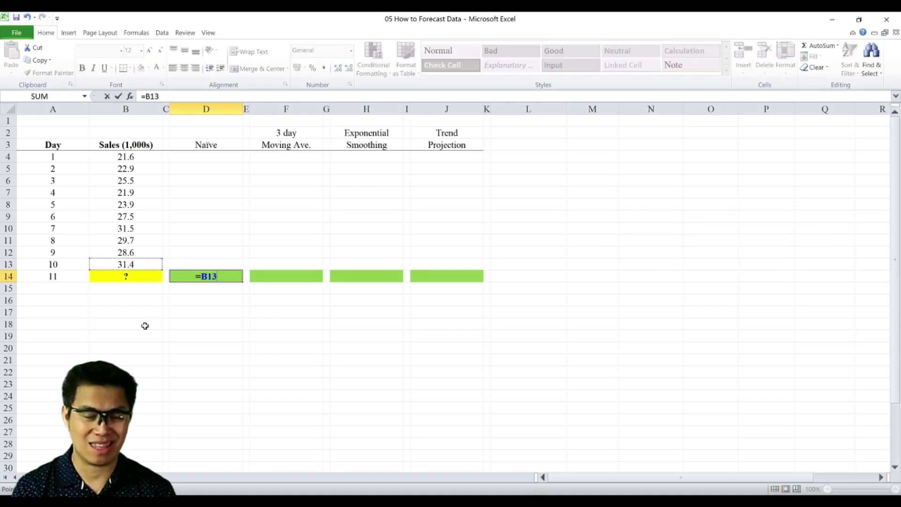
key("Return")
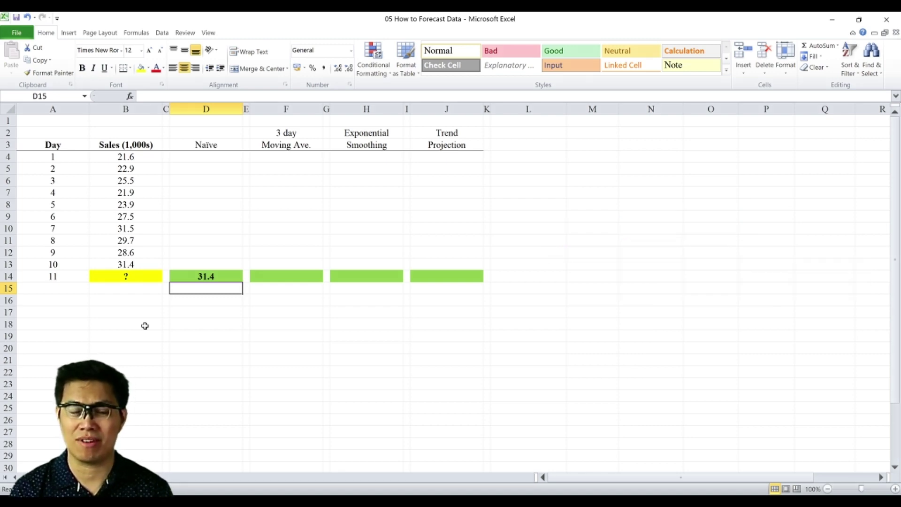
key("Right")
key("Right")
Enter =AVERAGE(B11:B13) in F14 for a 3-day moving average forecast of 29.90.
key("Up")
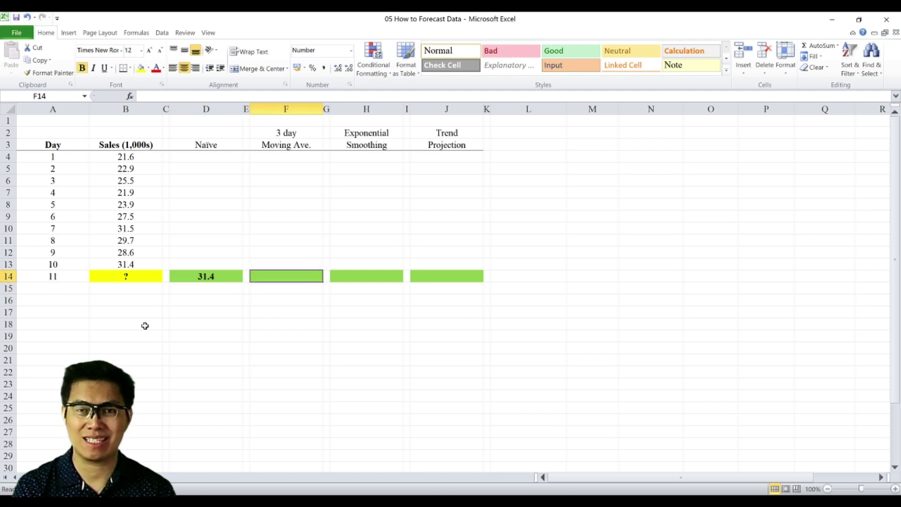
type("=")
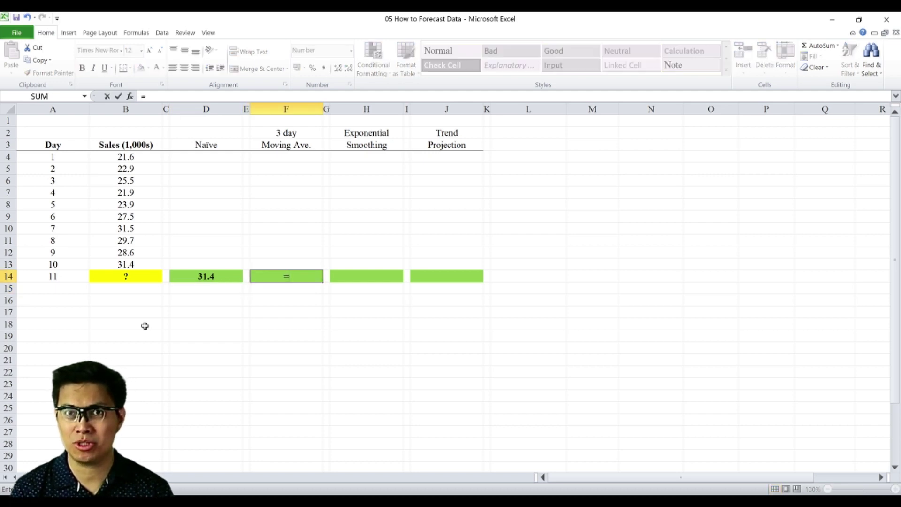
type("average(")
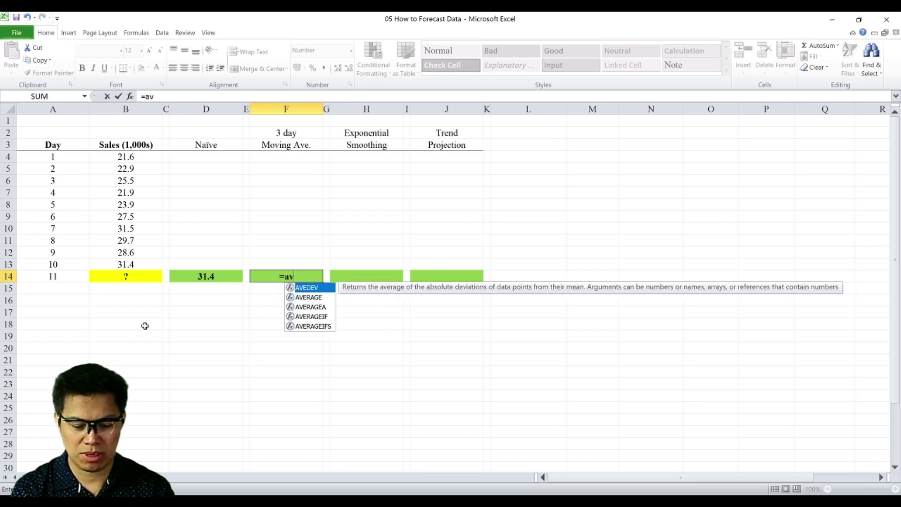
key("Up")
key("Left")
key("Left")
key("Left")
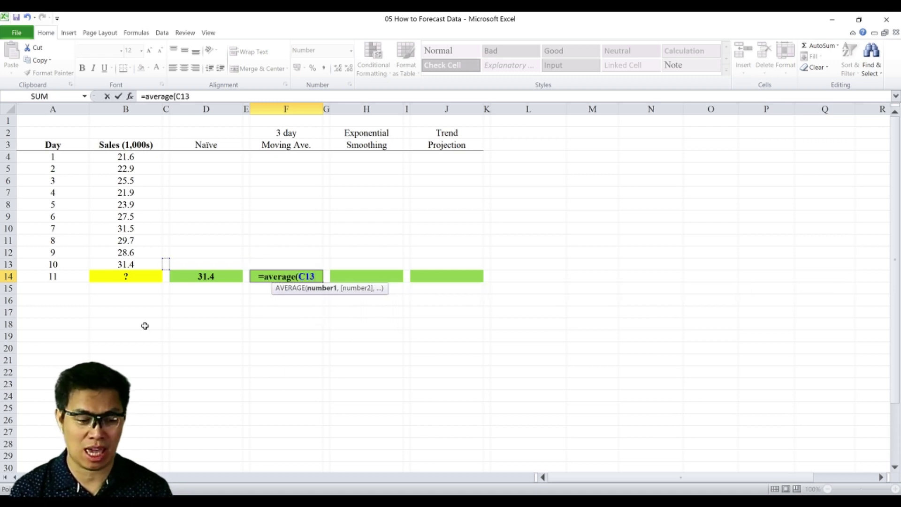
key("shift+Up")
key("Left")
key("shift+Up")
key("shift+Up")
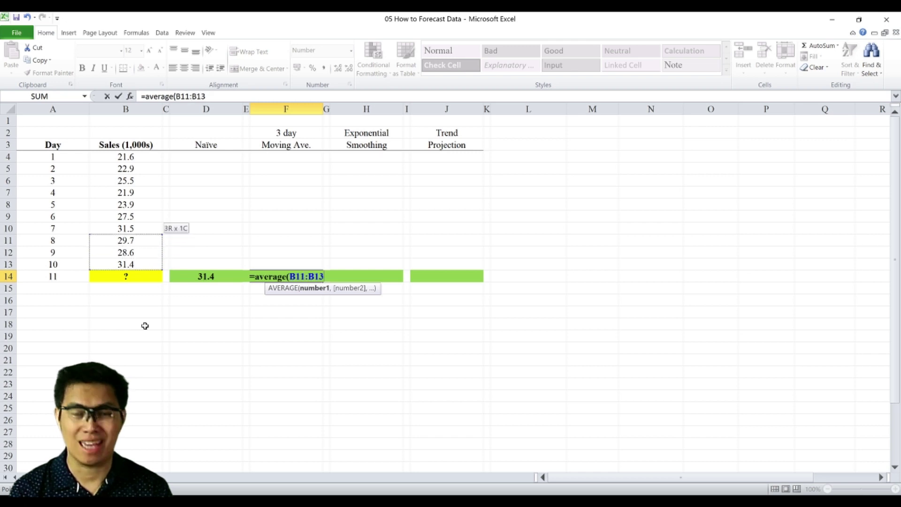
key("Return")
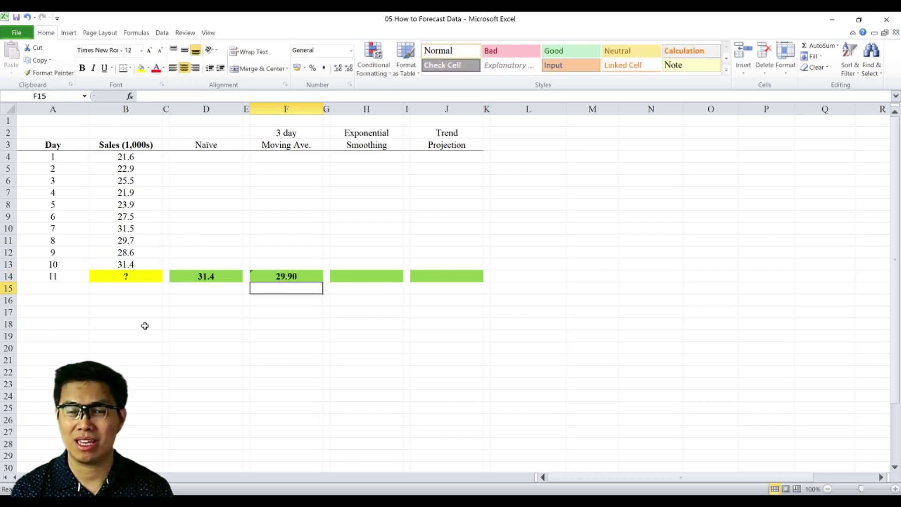
key("Right")
key("Right")
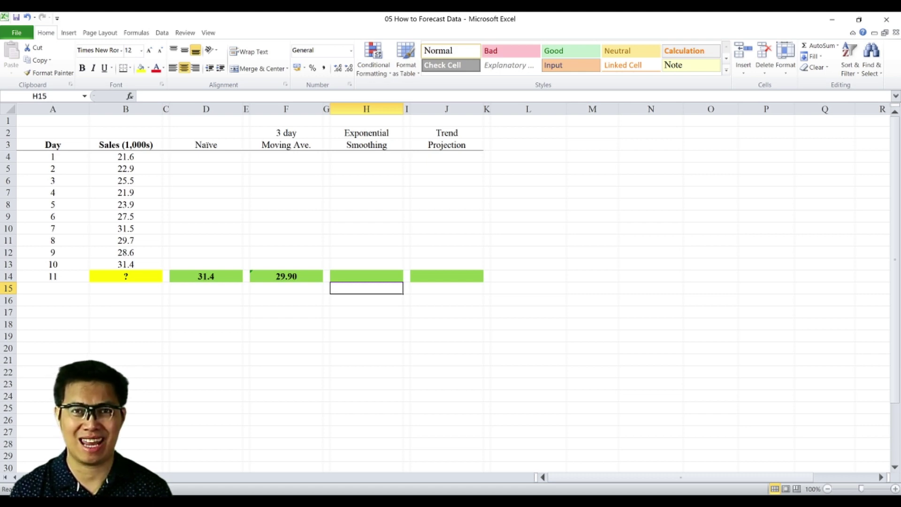
Launch the Exponential Smoothing tool from Data Analysis on the Data ribbon.
left_click(162, 32)
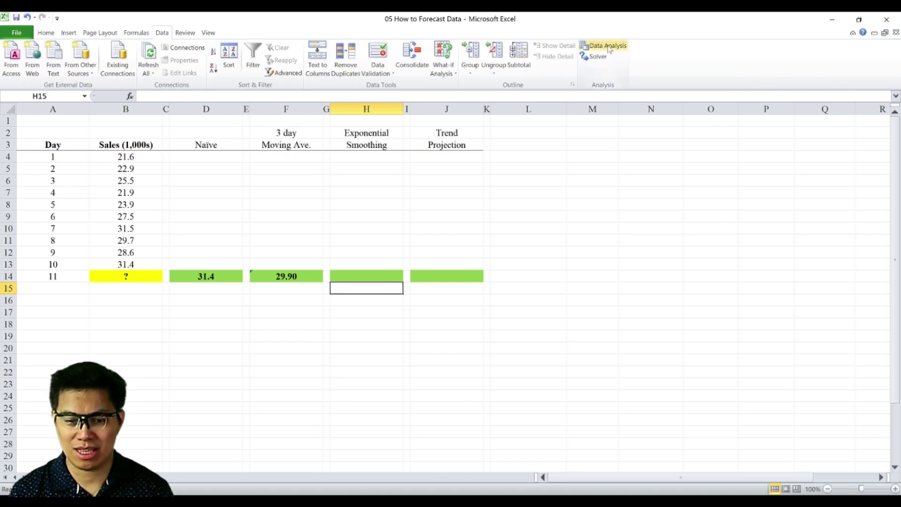
left_click(605, 45)
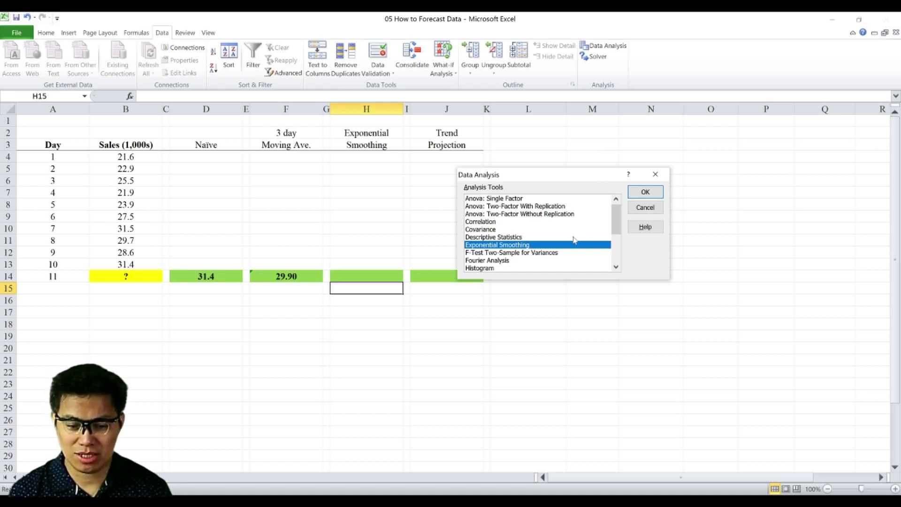
left_click(646, 192)
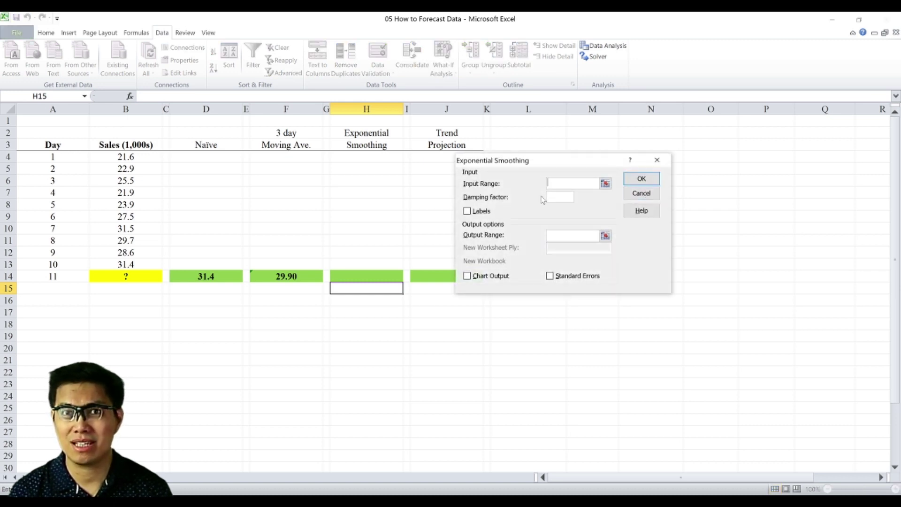
Set the smoothing input range to $B$3:$B$13 and the damping factor to .8.
left_click(606, 183)
left_click(137, 145)
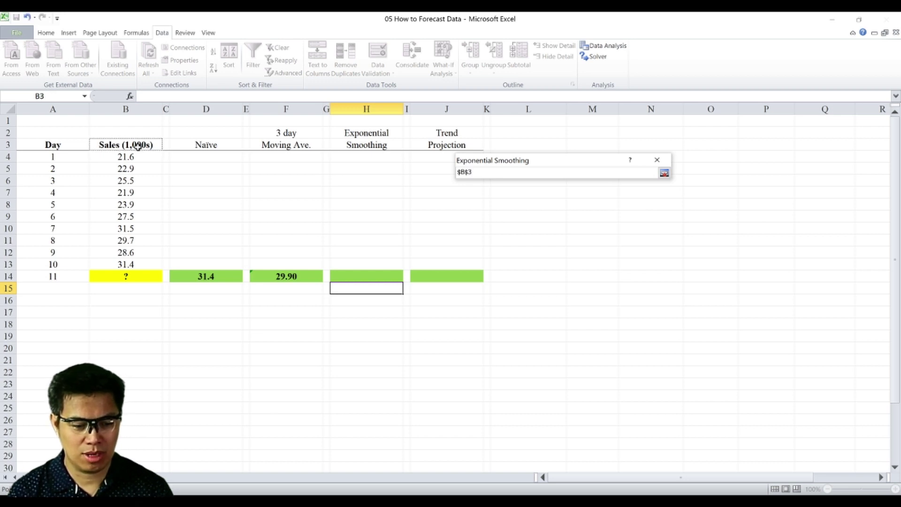
key("ctrl+shift+Down")
key("shift+Up")
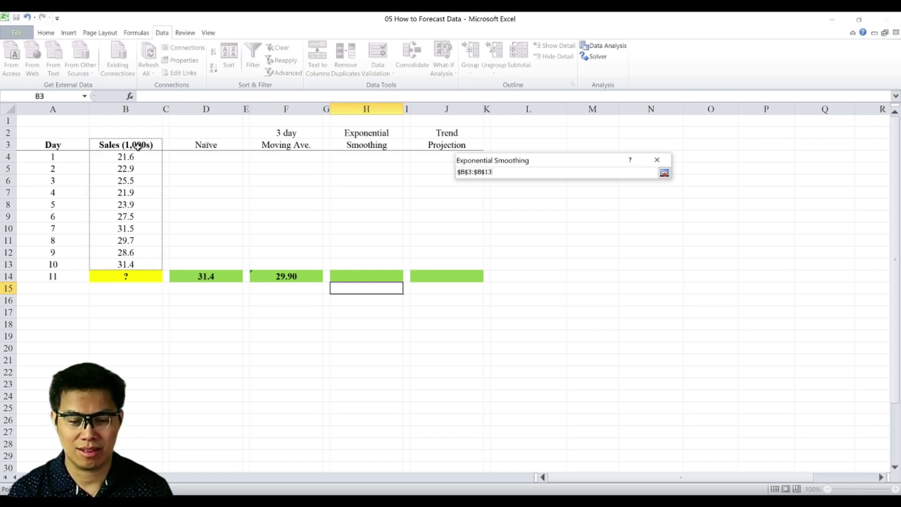
key("Return")
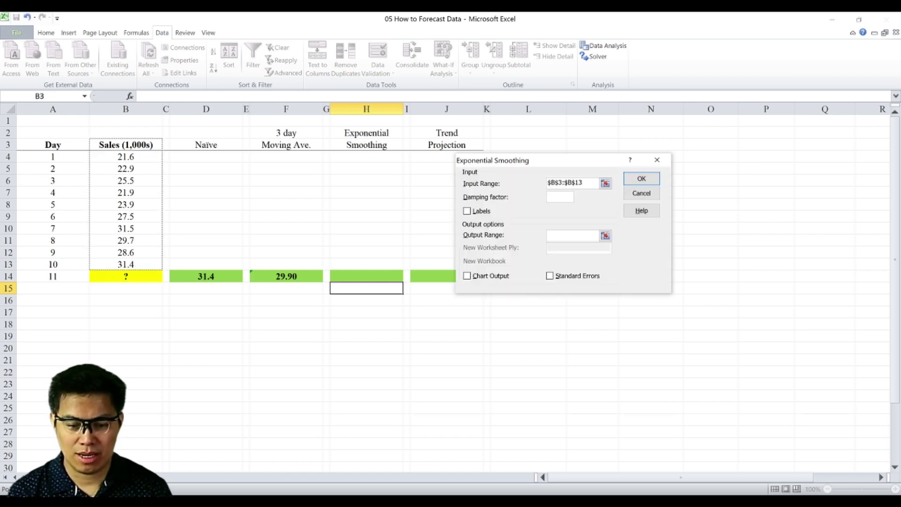
left_click(559, 197)
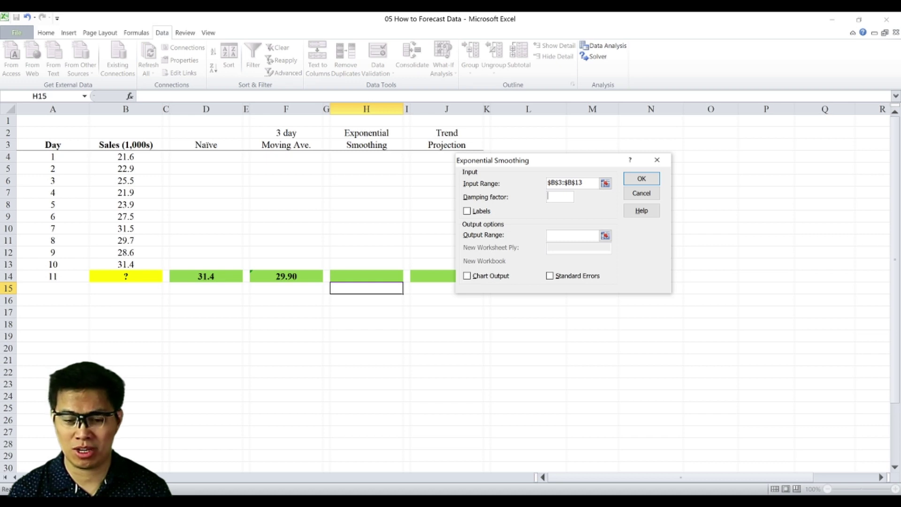
type(".8")
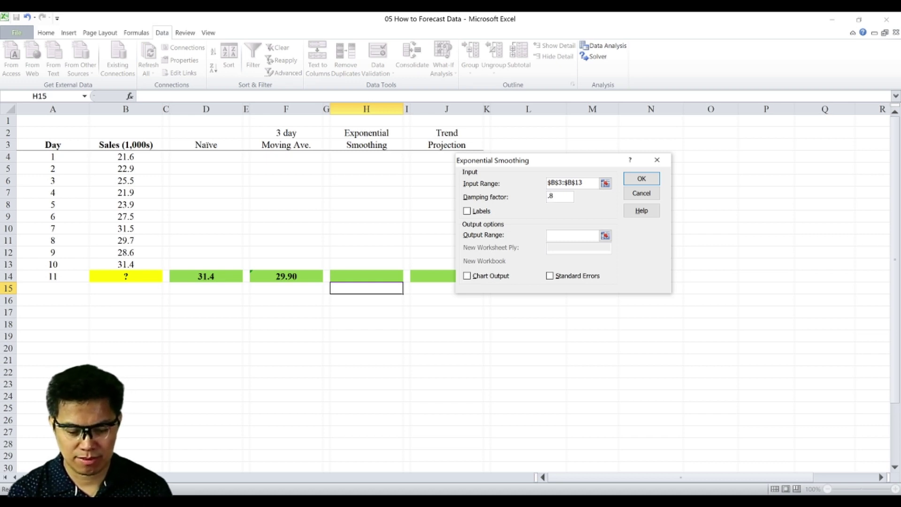
Tick Labels, set the output range to $H$4, and run the smoothing.
key("Tab")
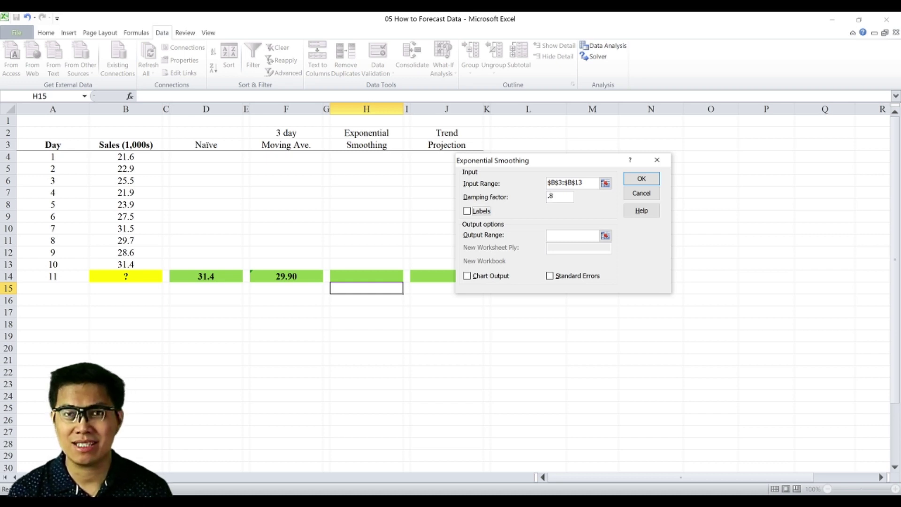
left_click(467, 211)
key("Tab")
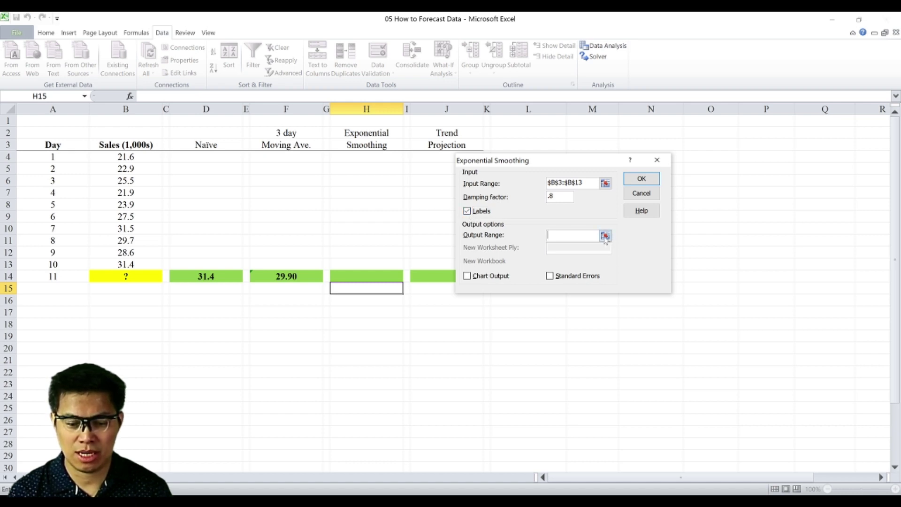
left_click(605, 236)
left_click(366, 158)
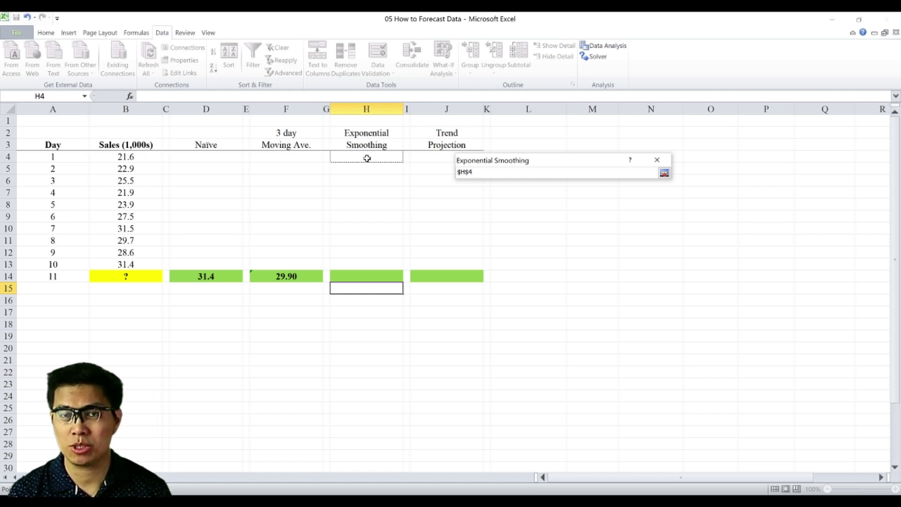
key("Return")
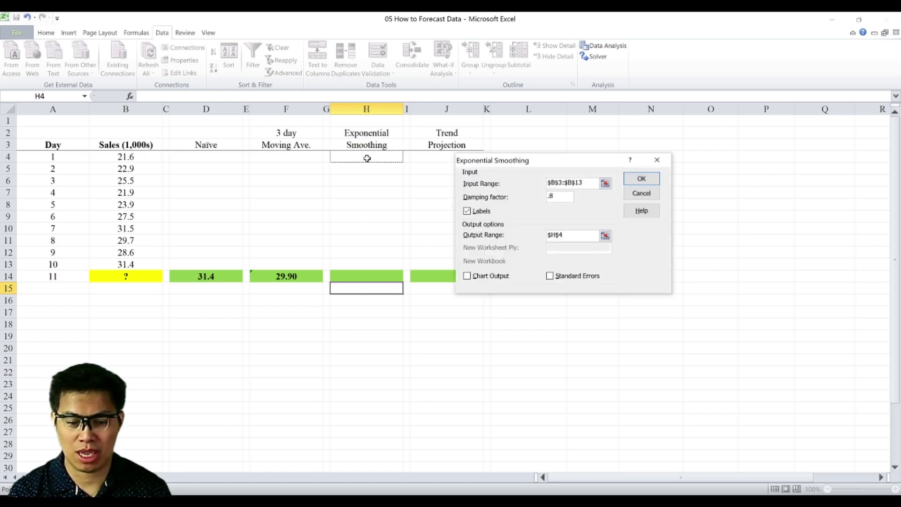
key("Return")
key("Down")
Format the smoothed values in H5:H13 to two decimals, 21.60 to 26.63.
key("shift+Down")
key("shift+Down")
key("shift+Down")
key("shift+Down")
key("shift+Down")
key("shift+Down")
key("shift+Down")
key("shift+Down")
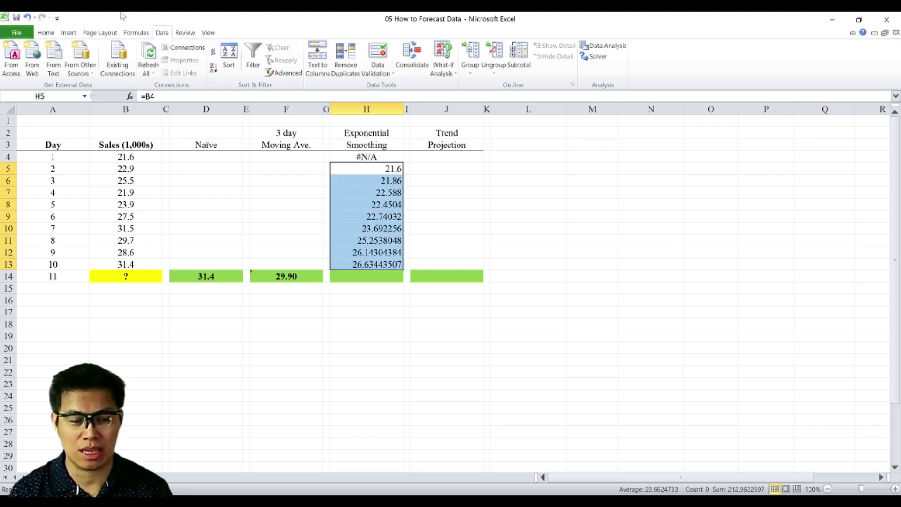
left_click(45, 34)
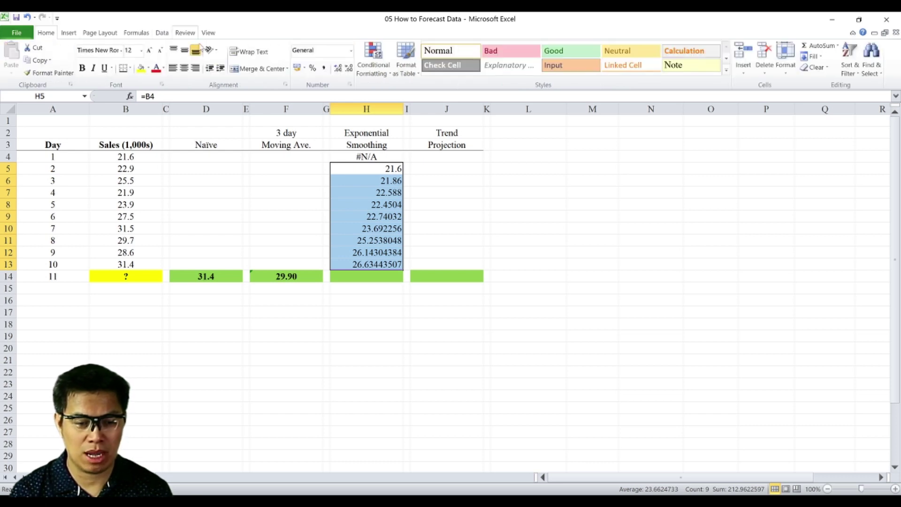
left_click(348, 69)
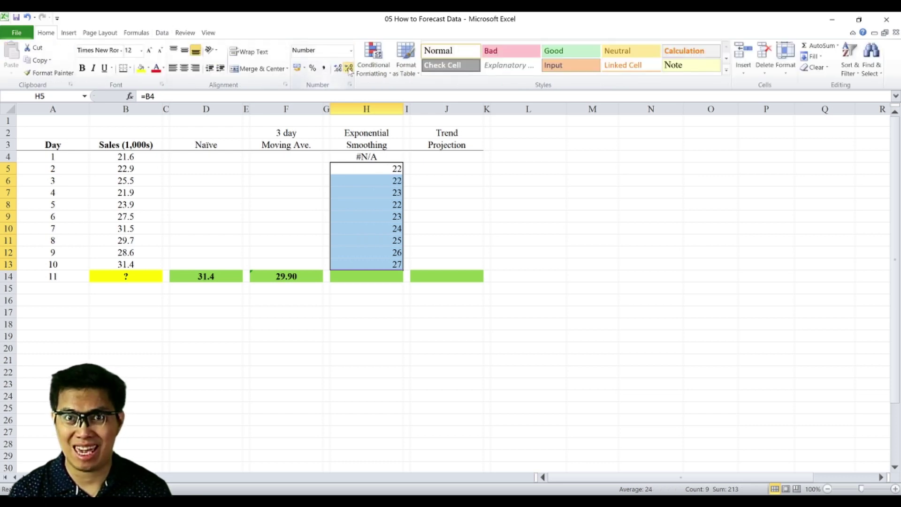
left_click(339, 69)
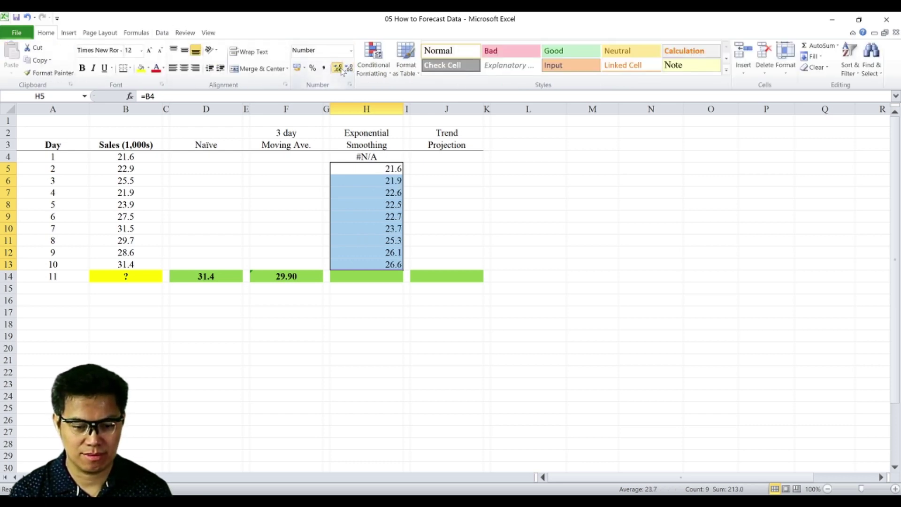
left_click(339, 69)
key("Down")
key("Down")
key("Down")
key("Down")
key("Down")
key("Down")
key("Down")
key("Down")
key("Down")
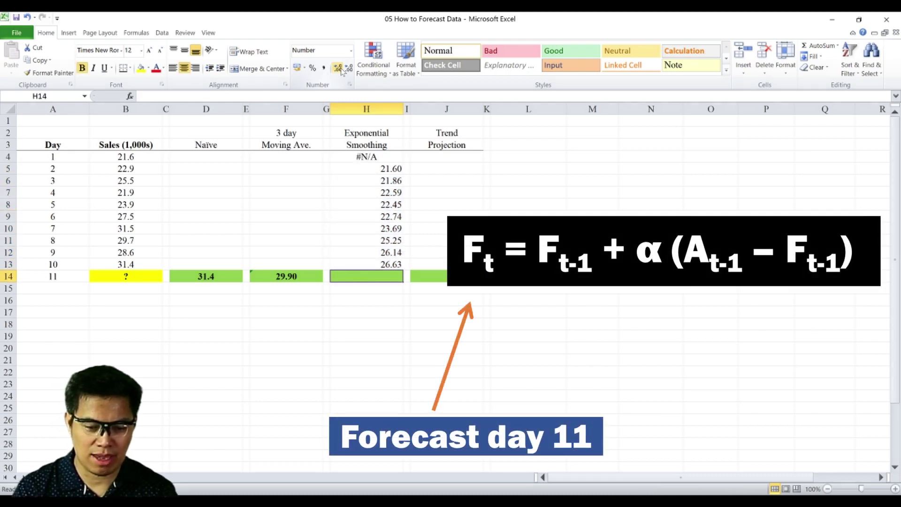
Enter =H13+.2*(B13-H13) in H14 for a day-11 smoothing forecast of 27.59.
type("=")
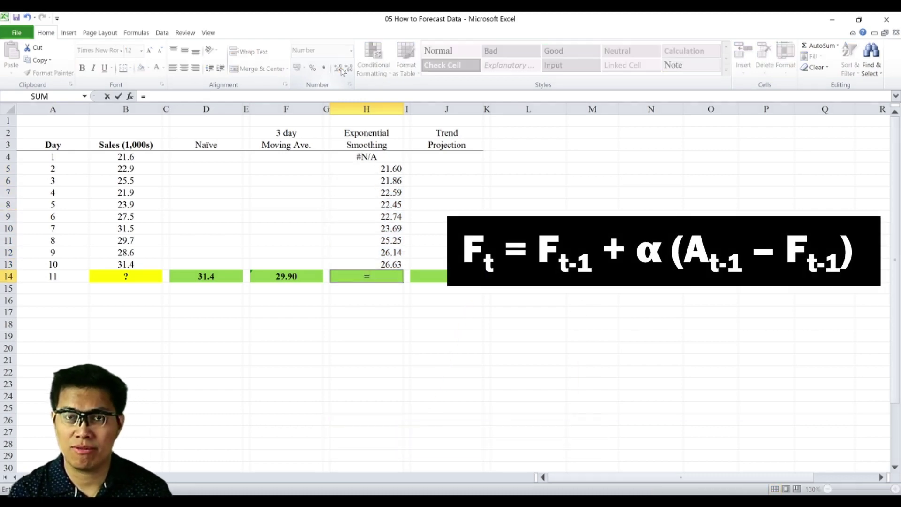
key("Up")
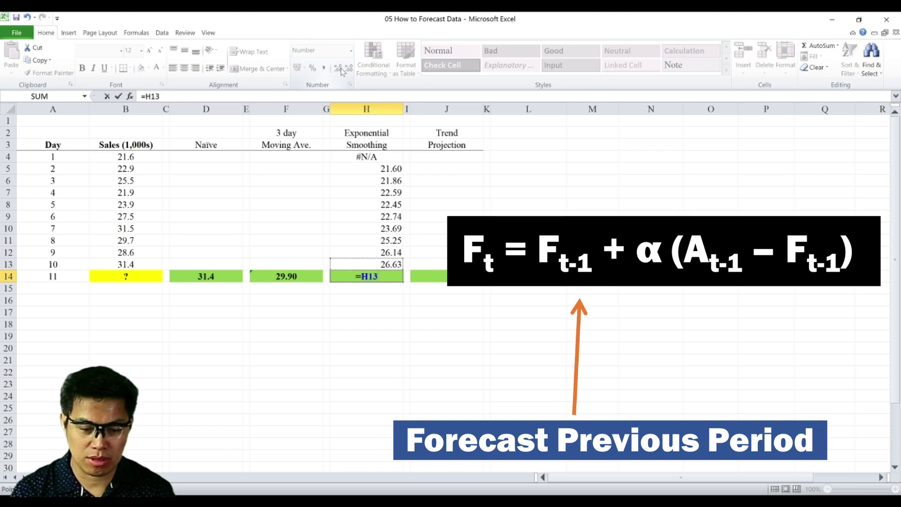
type("+.2(")
key("BackSpace")
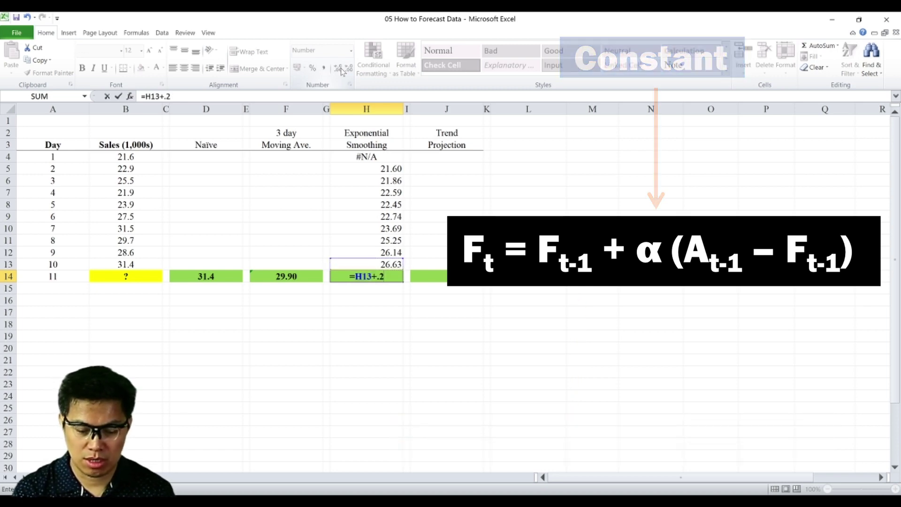
type("*(")
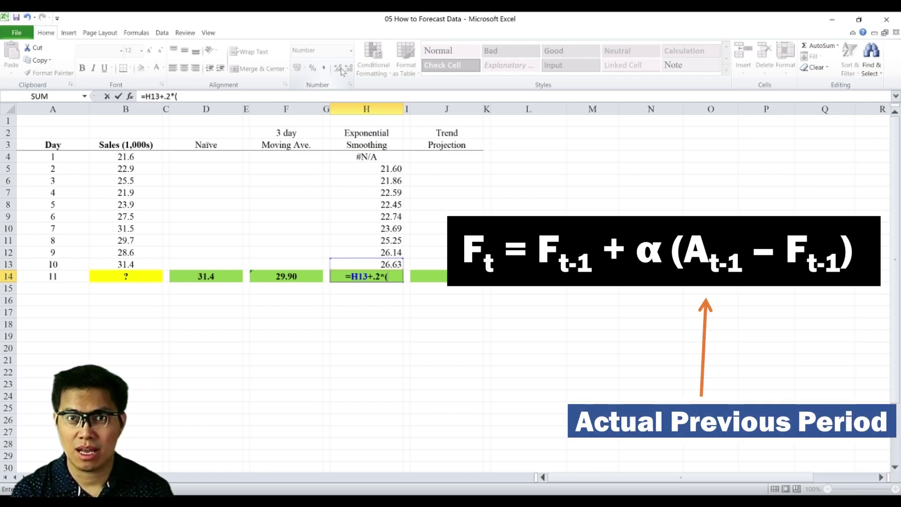
key("Up")
key("Left")
key("Left")
key("Left")
key("Left")
key("Left")
key("Left")
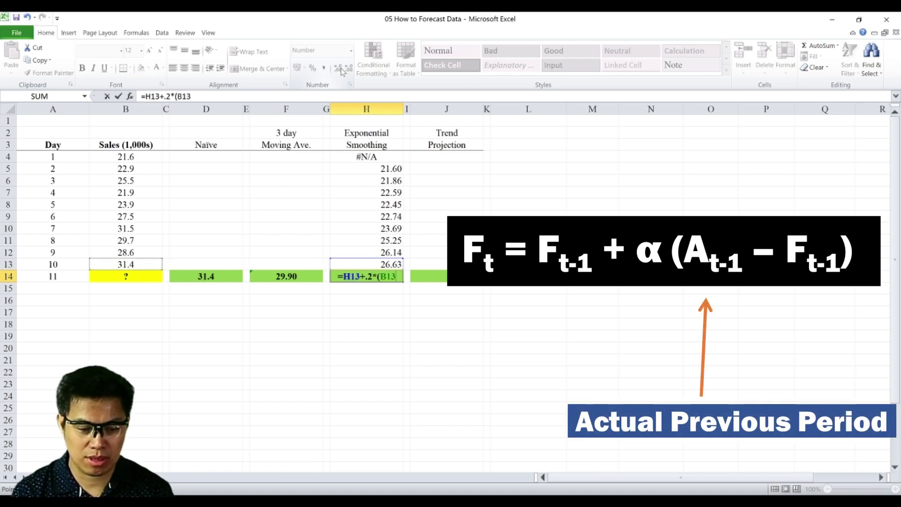
type("-")
key("Up")
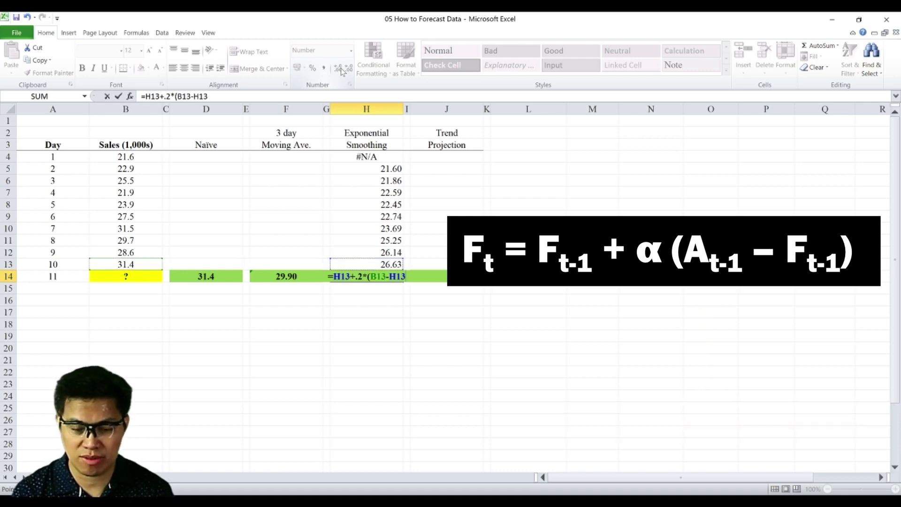
type(")")
key("Return")
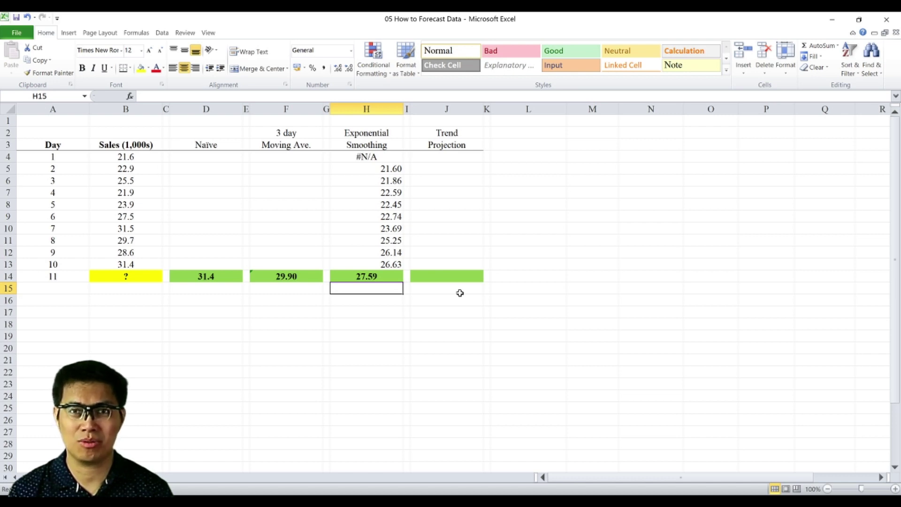
left_click(163, 32)
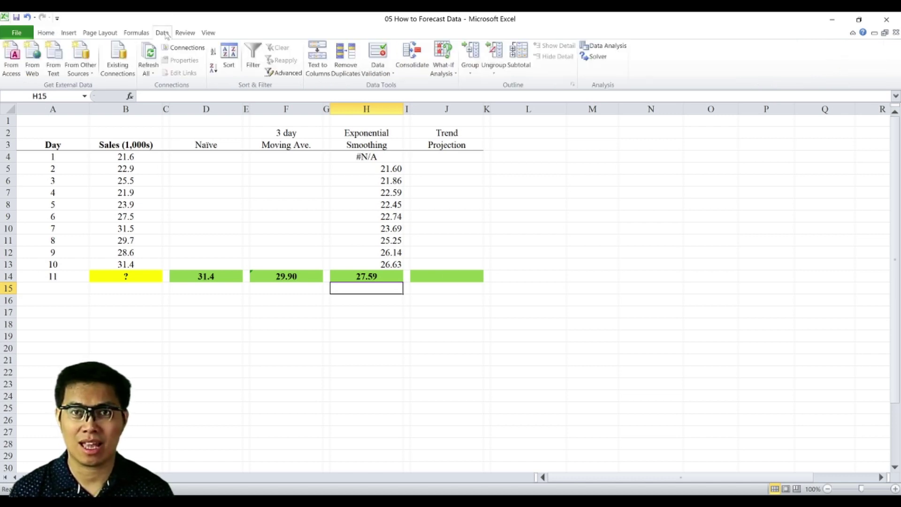
Choose Regression from the Data Analysis tools list.
left_click(606, 49)
left_click(510, 214)
left_click(512, 219)
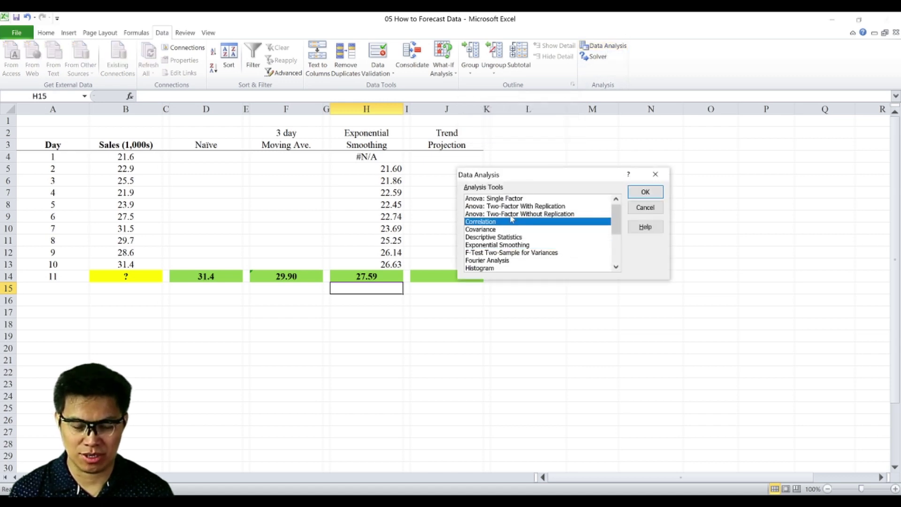
key("Down")
key("Down")
key("Down")
key("Down")
key("Down")
key("Down")
key("Down")
key("Down")
key("Down")
key("Down")
key("Down")
key("Down")
key("Down")
key("Down")
key("Down")
key("Up")
key("Up")
key("Up")
key("Up")
key("Up")
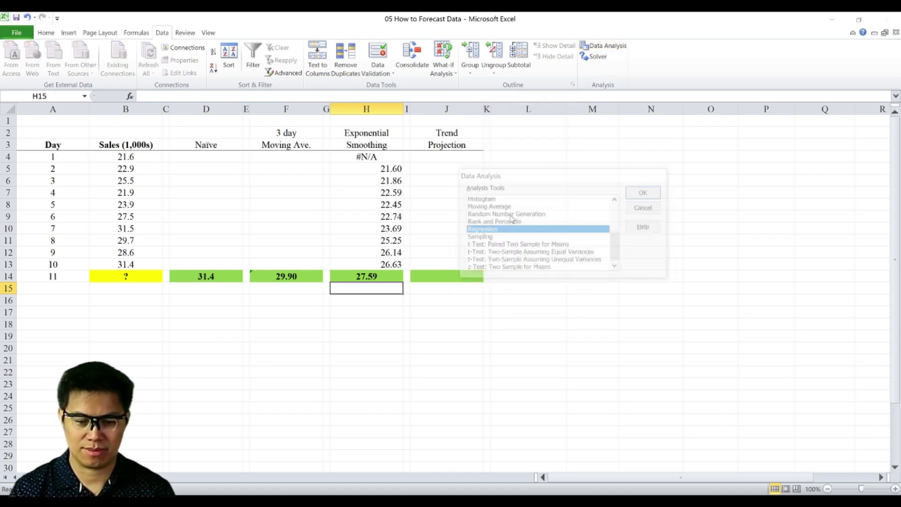
key("Return")
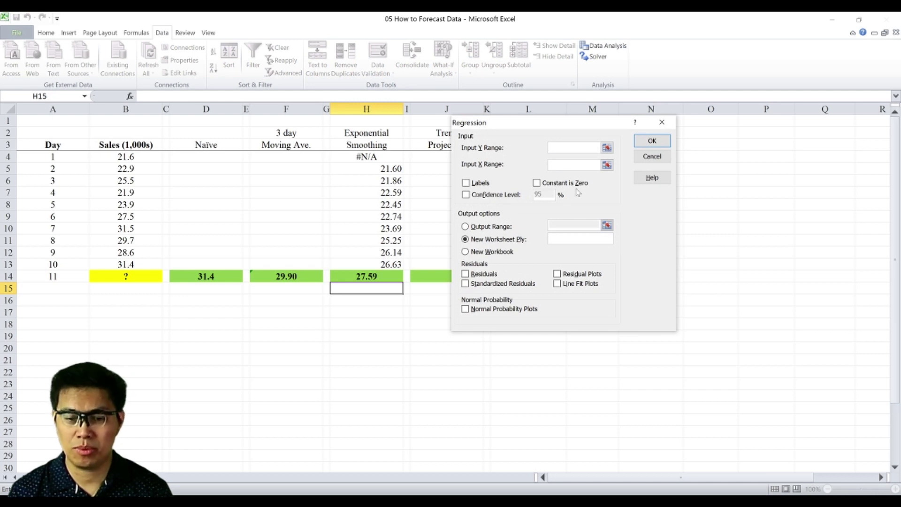
Set the regression Y range to B3:B13 and X range to A3:A13.
left_click(607, 147)
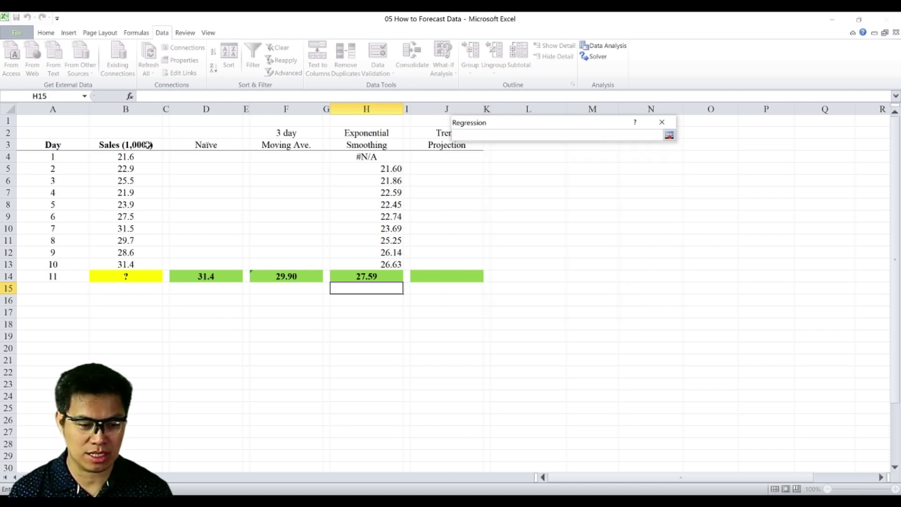
left_click(141, 144)
key("ctrl+shift+Down")
key("shift+Up")
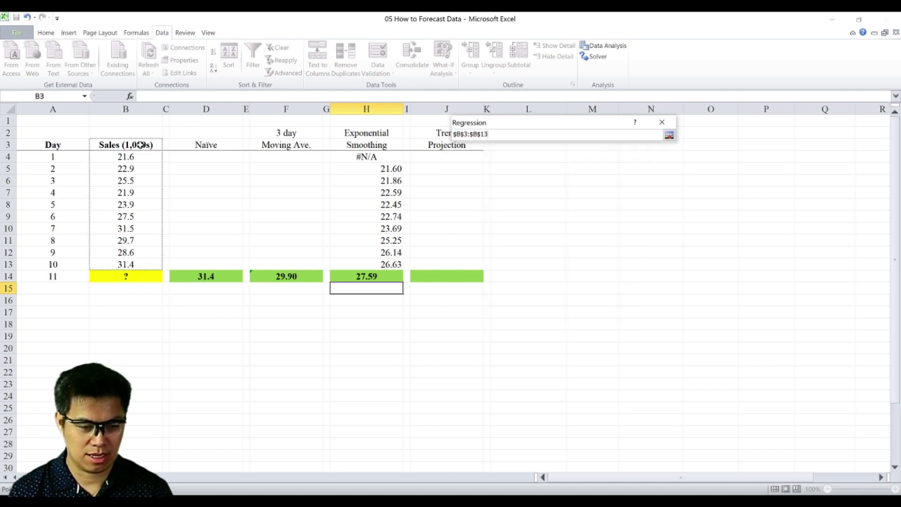
key("Return")
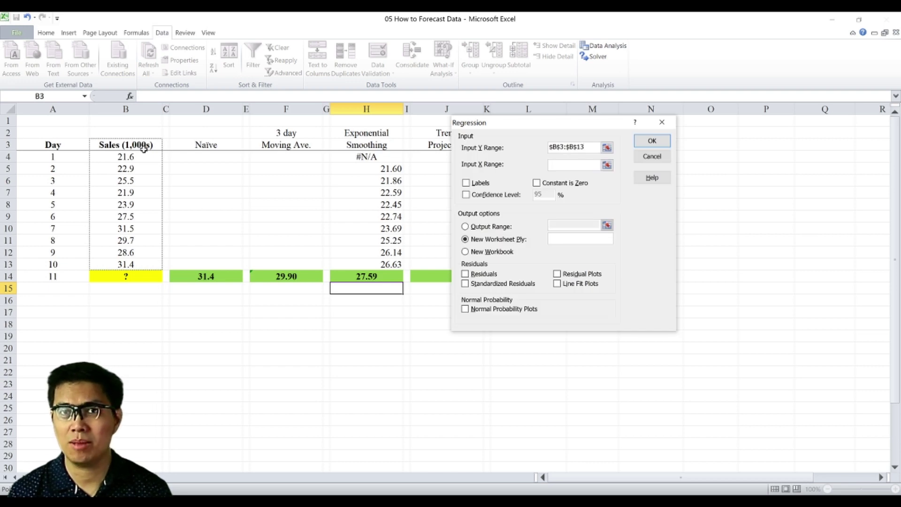
left_click(607, 166)
left_click(57, 145)
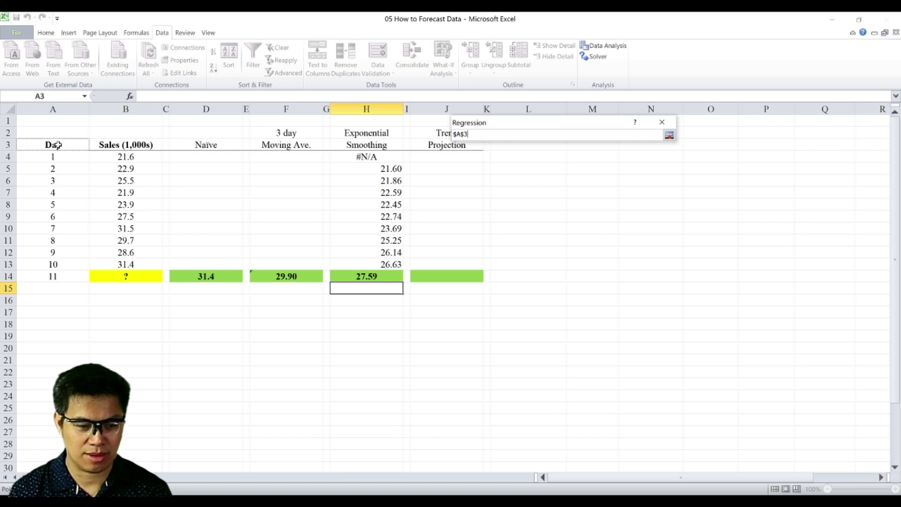
key("ctrl+shift+Down")
key("shift+Up")
key("Return")
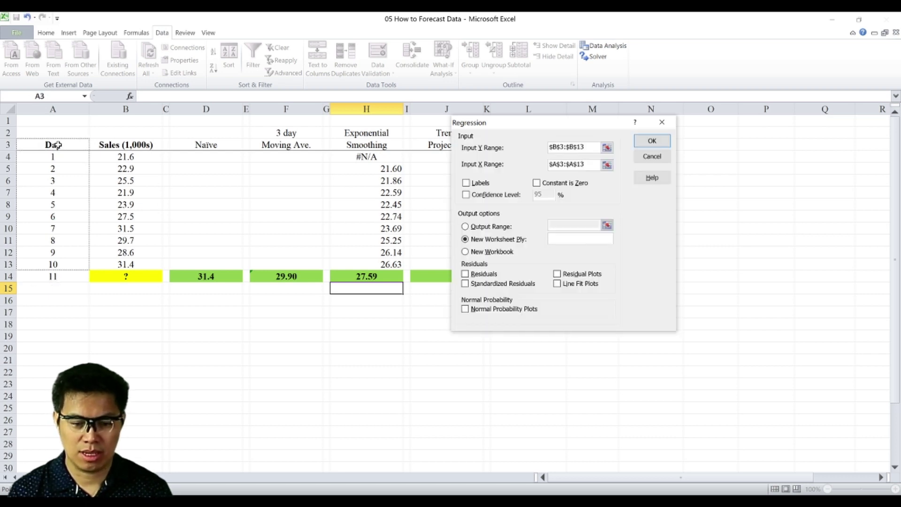
Turn on Labels and send the regression output to M4.
left_click(475, 184)
left_click(465, 226)
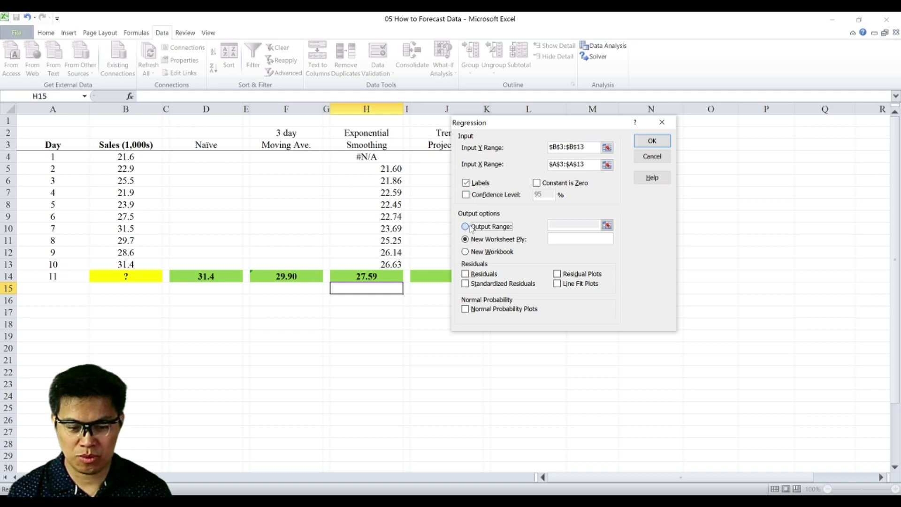
left_click(607, 225)
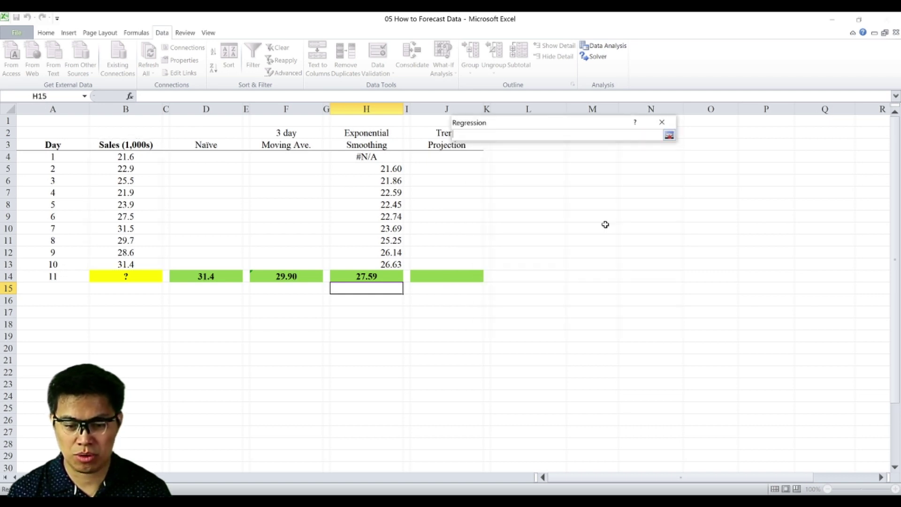
left_click(574, 153)
key("Return")
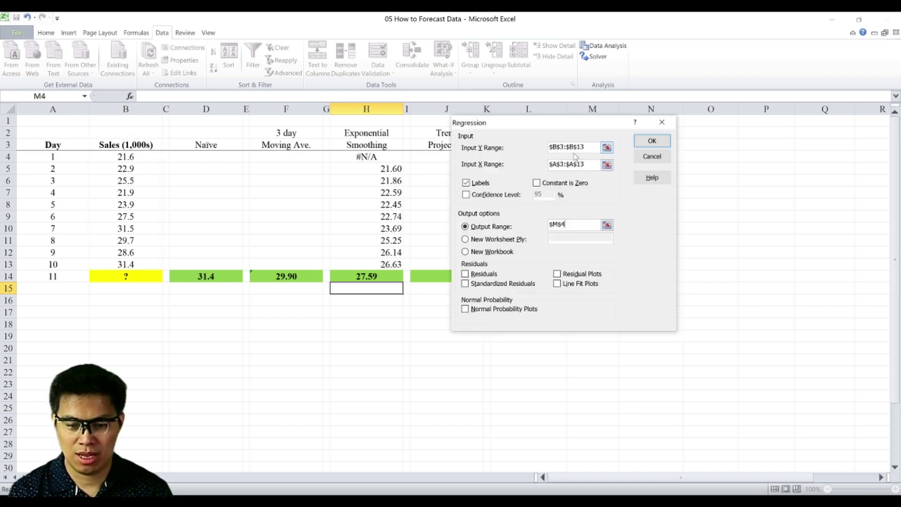
Run the regression and shade the intercept and Day coefficients in M20:N21 yellow.
left_click(649, 139)
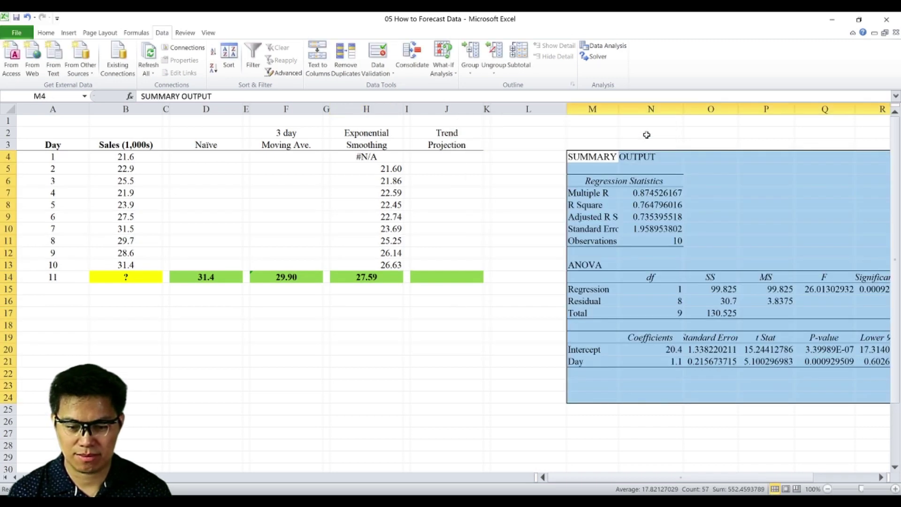
key("Down")
key("Down")
key("Down")
key("Down")
key("Down")
key("Down")
key("Down")
key("Down")
key("Down")
key("Down")
key("Down")
key("Down")
key("Down")
key("Down")
key("Down")
key("Down")
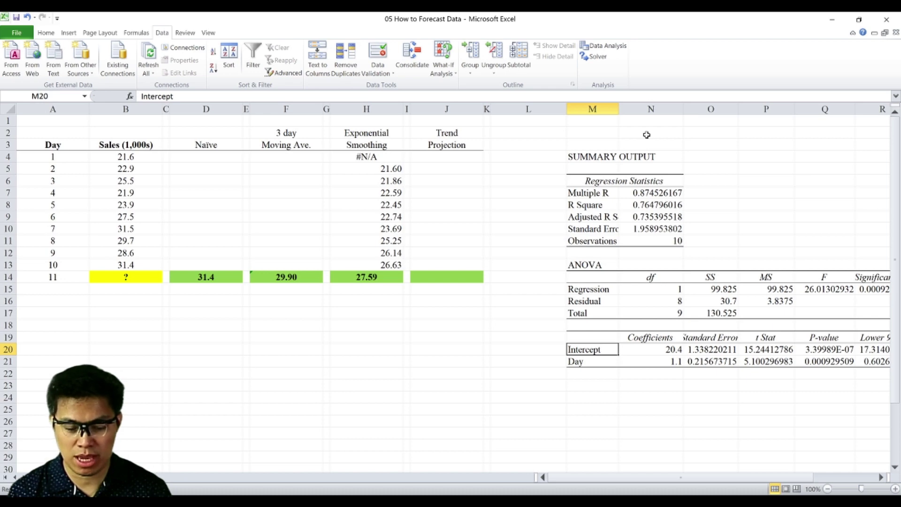
key("shift+Down")
key("shift+Right")
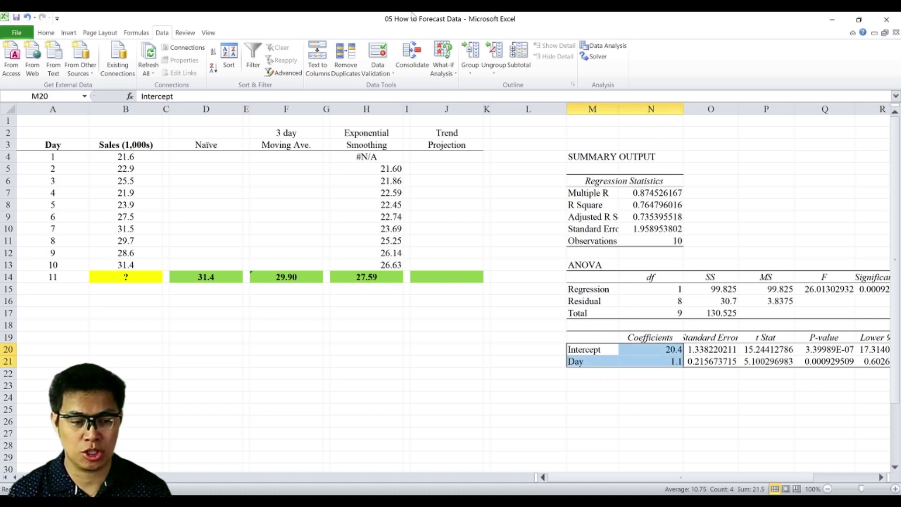
left_click(46, 32)
left_click(140, 69)
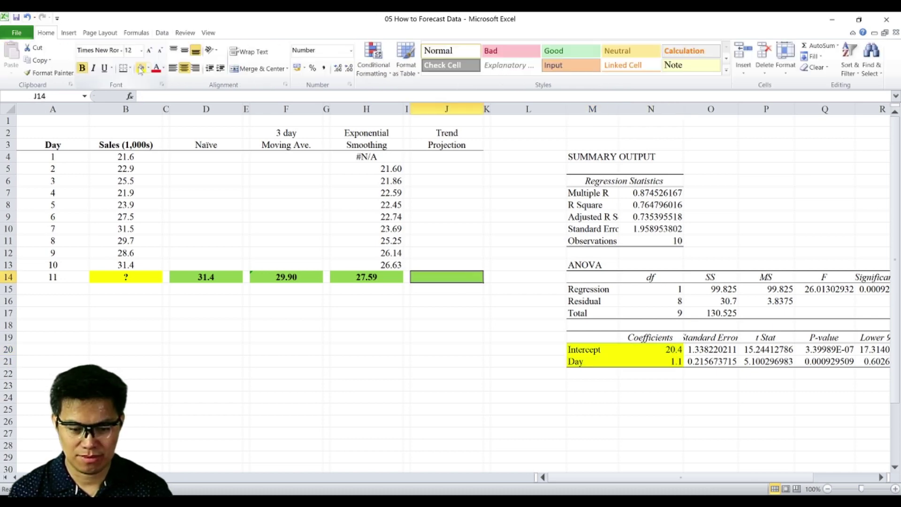
Enter =(N21*A14)+N20 in J14 for a day-11 trend projection of 32.50.
type("=")
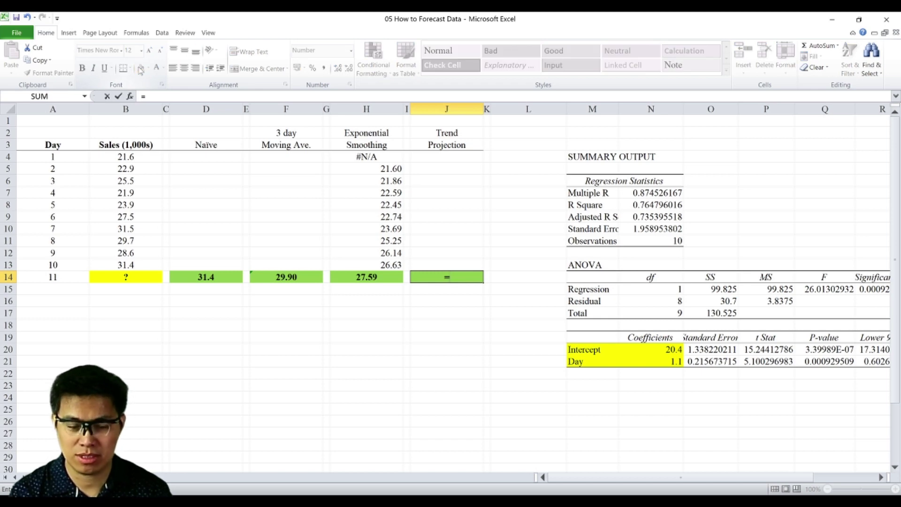
type("(")
key("Right")
key("Down")
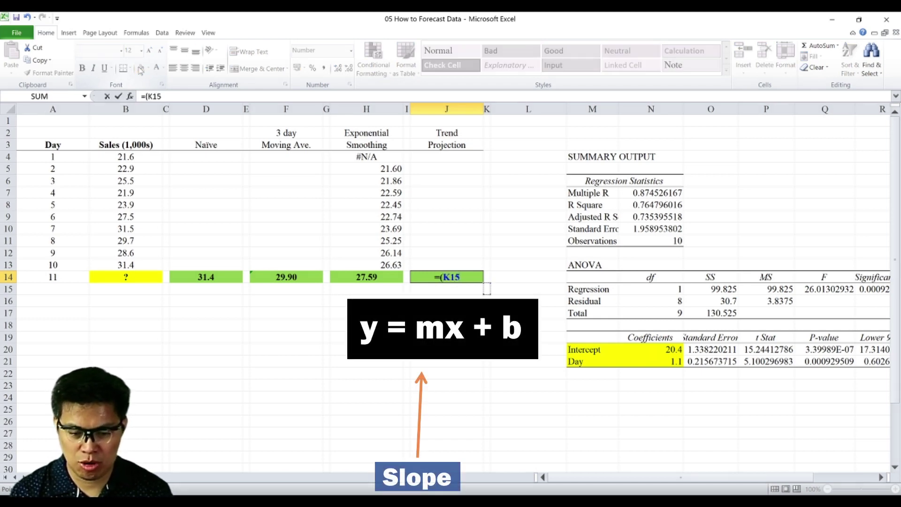
key("Right")
key("Right")
key("Right")
key("Down")
key("Down")
key("Down")
key("Down")
key("Down")
key("Down")
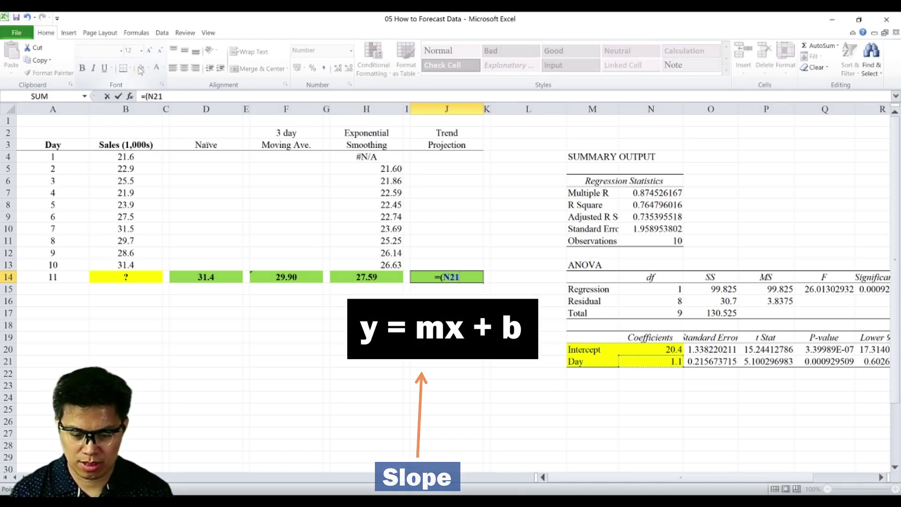
type("*")
key("Up")
key("Up")
key("Up")
key("Left")
key("Left")
key("Left")
key("Left")
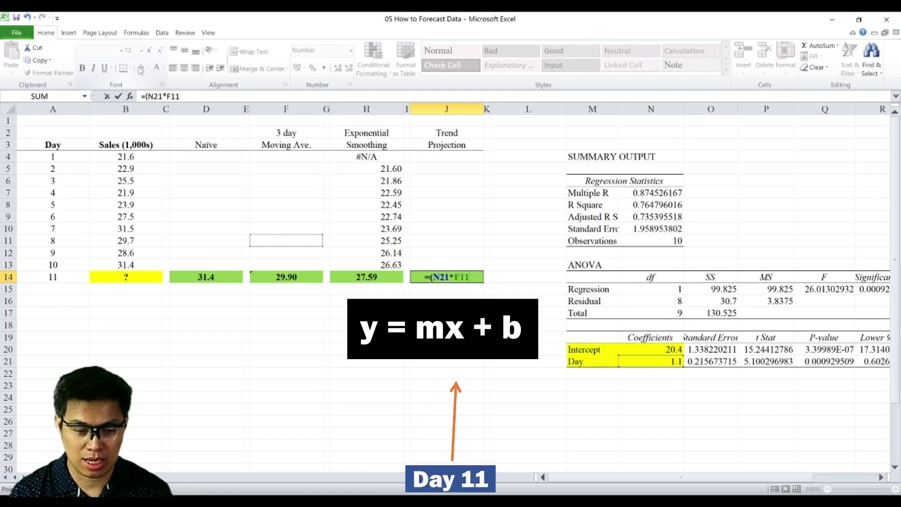
key("Left")
key("Left")
key("Left")
key("Left")
key("Left")
key("Down")
key("Down")
key("Down")
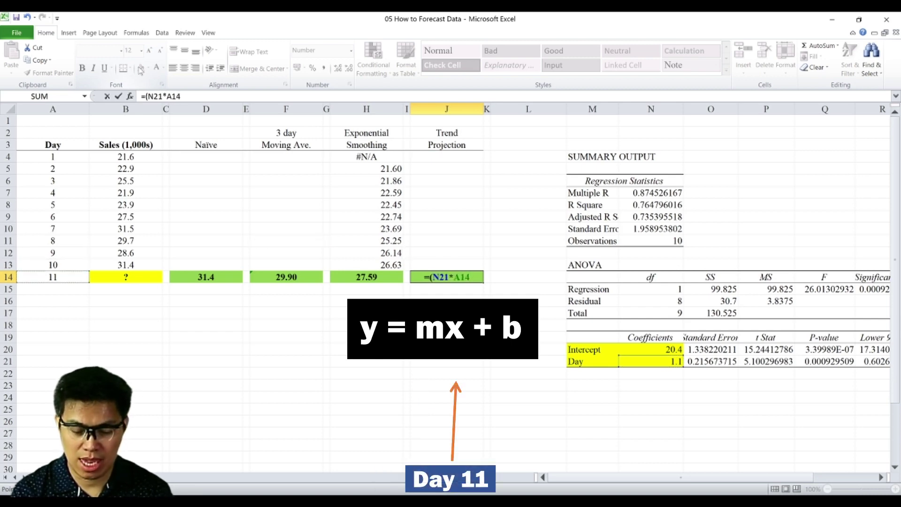
type(")+")
key("Right")
key("Right")
key("Down")
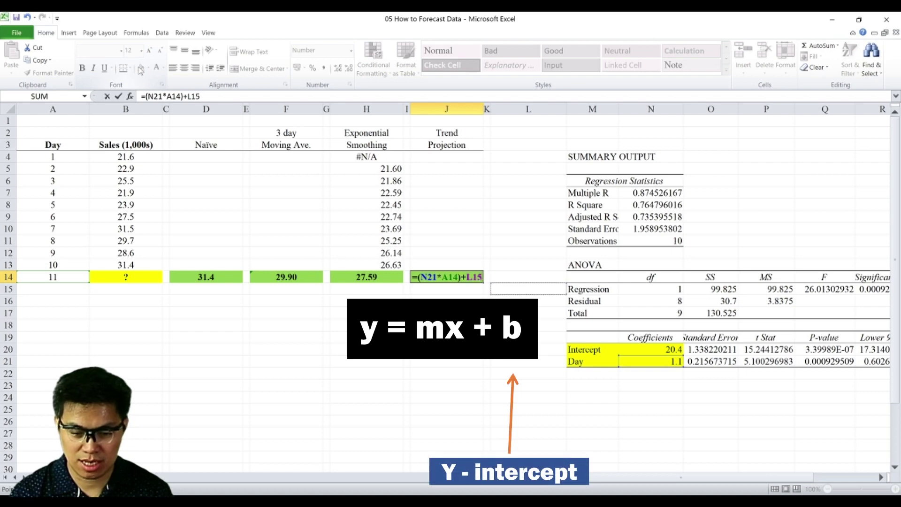
key("Right")
key("Right")
key("Down")
key("Down")
key("Down")
key("Down")
key("Down")
key("Return")
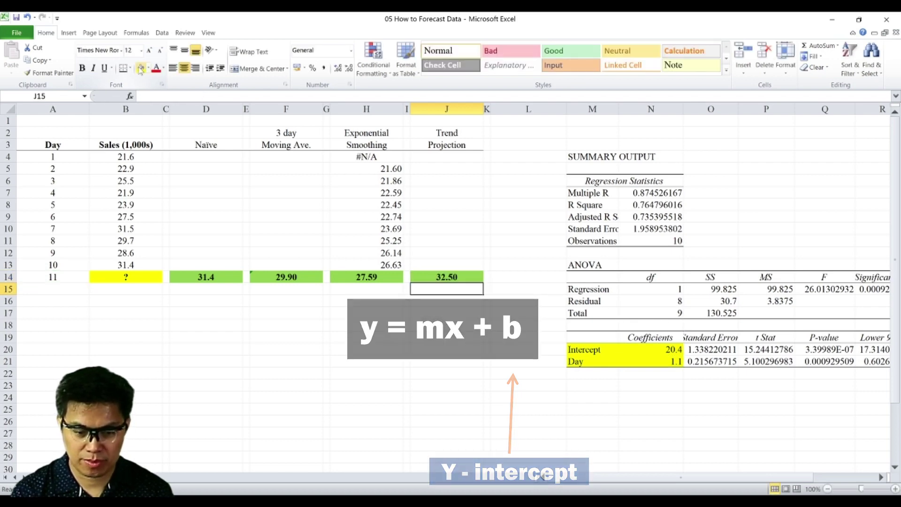